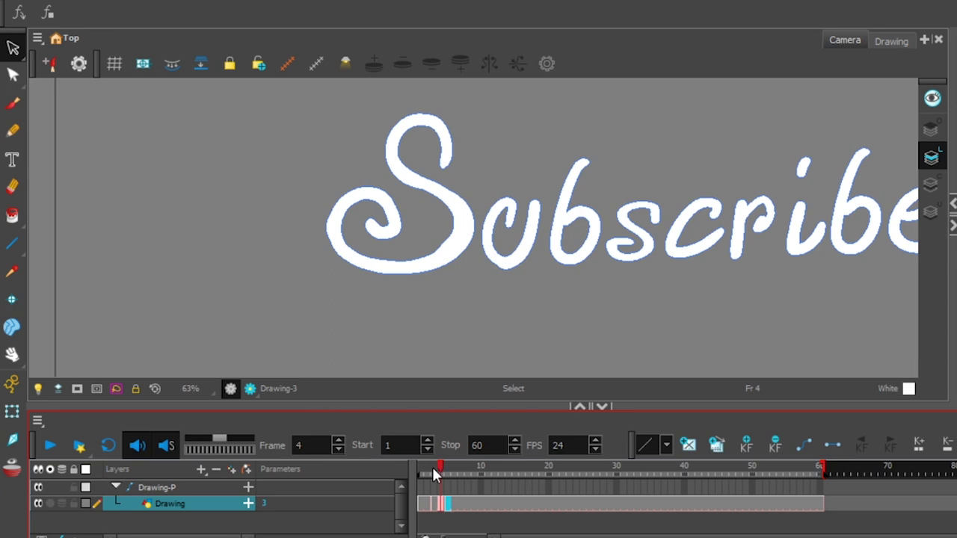
Go back to the earlier drawing and erase part of the S curl
{"action": "left_click", "coordinate": [434, 471]}
{"action": "key", "text": "alt+b"}
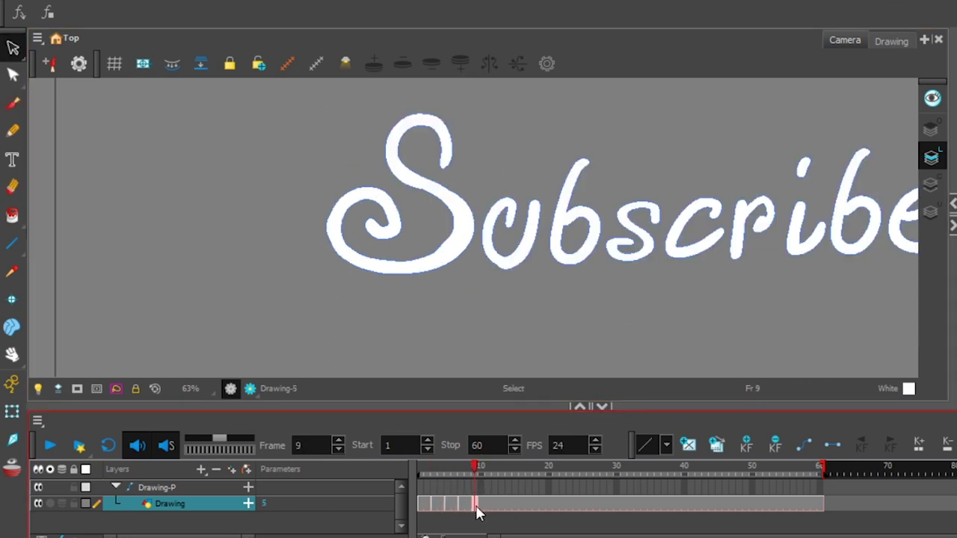
{"action": "left_click", "coordinate": [461, 504]}
{"action": "key", "text": "alt+e"}
{"action": "key", "text": "alt+e"}
{"action": "key", "text": "alt+s"}
Review drawings at frames 15 and 17, then lasso the letters after the S
{"action": "left_click_drag", "start_coordinate": [465, 467], "coordinate": [508, 470]}
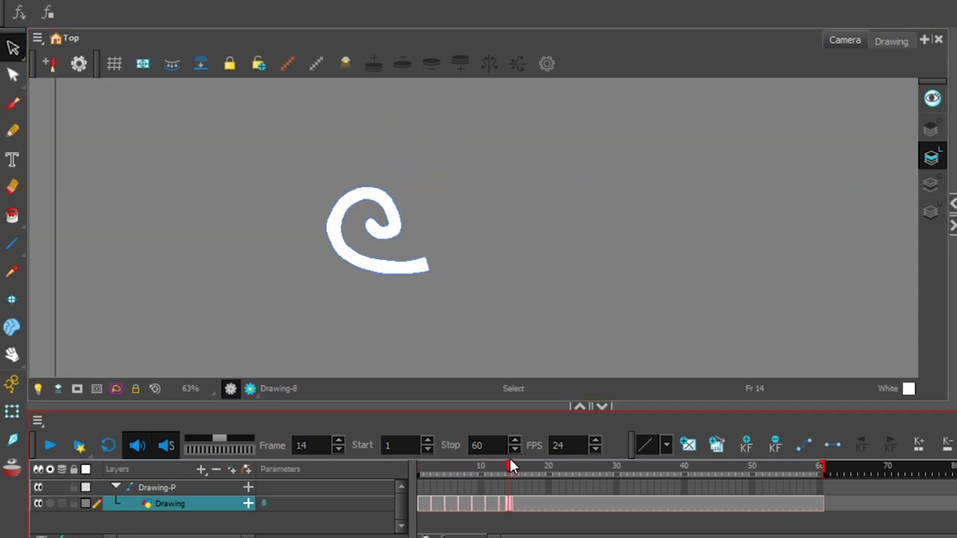
{"action": "left_click", "coordinate": [517, 505]}
{"action": "left_click", "coordinate": [530, 503]}
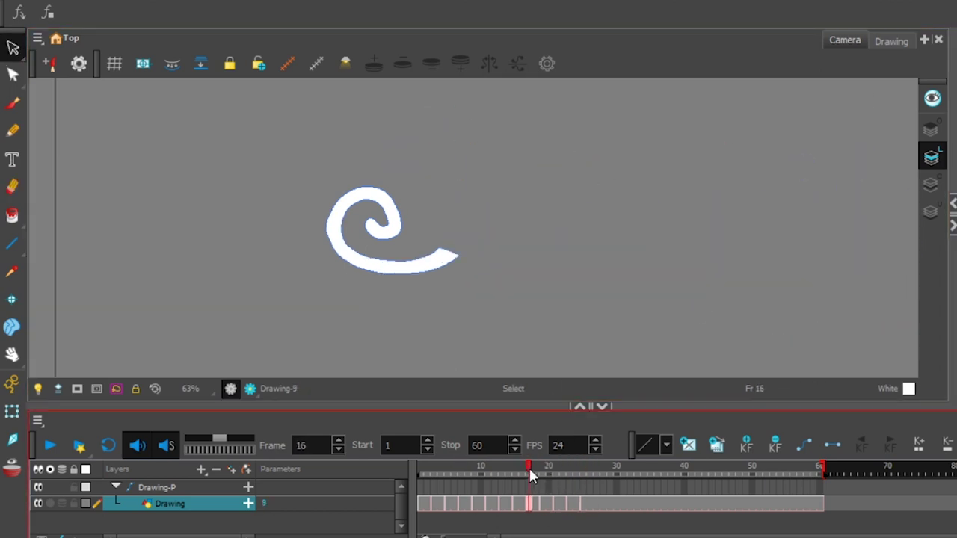
{"action": "left_click_drag", "start_coordinate": [529, 466], "coordinate": [615, 470]}
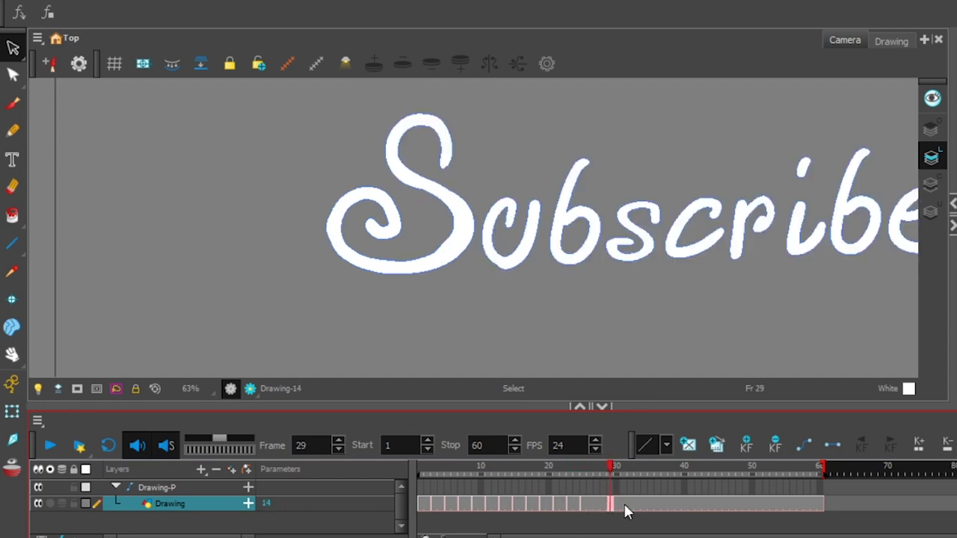
{"action": "left_click_drag", "start_coordinate": [619, 127], "coordinate": [820, 320]}
Erase part of the next letter and carry the drawing on to frame 32
{"action": "left_click_drag", "start_coordinate": [555, 471], "coordinate": [618, 504]}
{"action": "key", "text": "alt+e"}
{"action": "left_click_drag", "start_coordinate": [502, 210], "coordinate": [522, 203]}
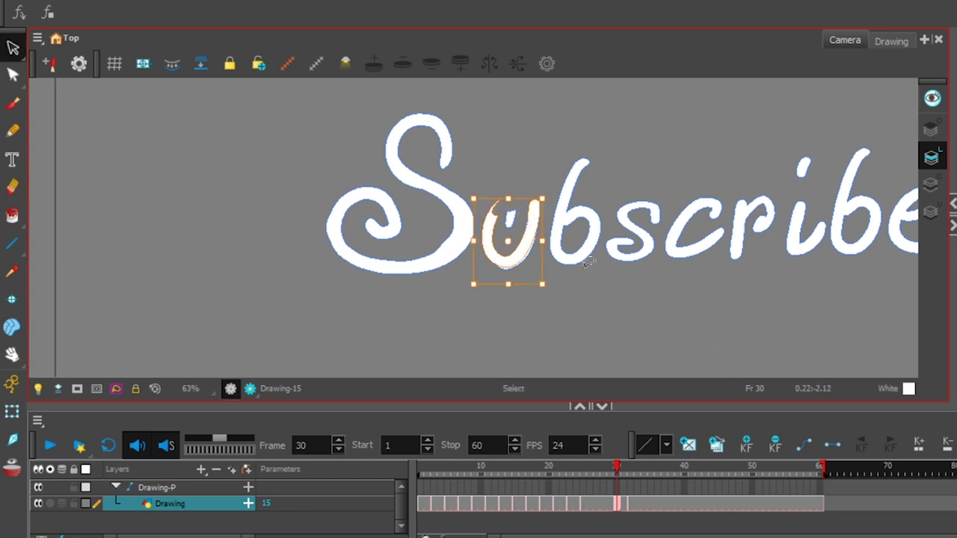
{"action": "key", "text": "period"}
{"action": "key", "text": "comma"}
{"action": "key", "text": "period"}
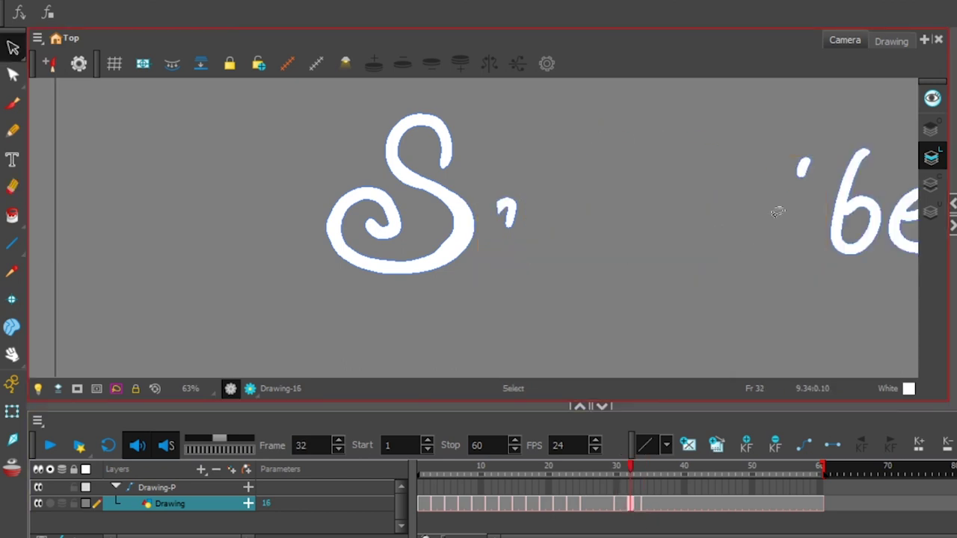
Build erased drawings on frames 34, 36, 38 and 40
{"action": "left_click", "coordinate": [642, 505]}
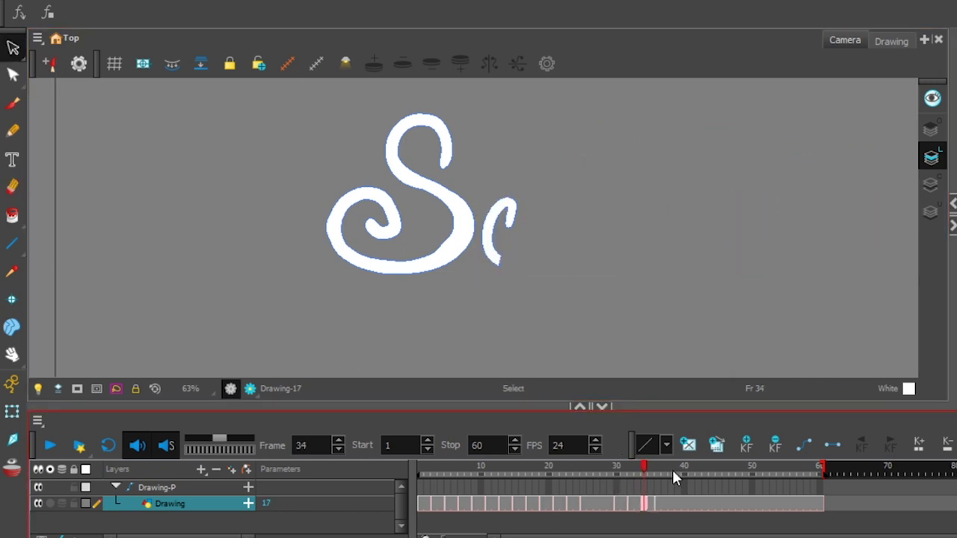
{"action": "key", "text": "period"}
{"action": "key", "text": "period"}
{"action": "key", "text": "period"}
{"action": "key", "text": "period"}
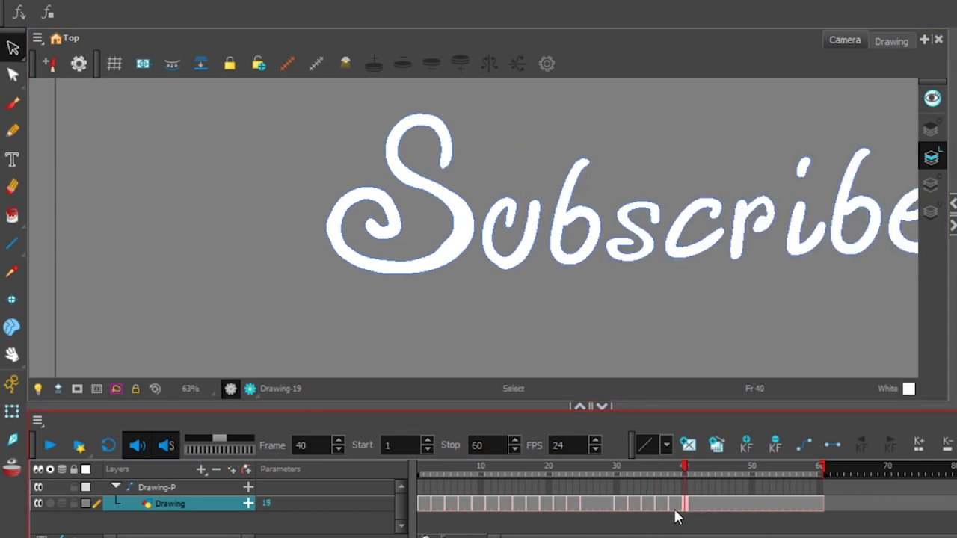
{"action": "key", "text": "period"}
{"action": "key", "text": "period"}
{"action": "key", "text": "alt+e"}
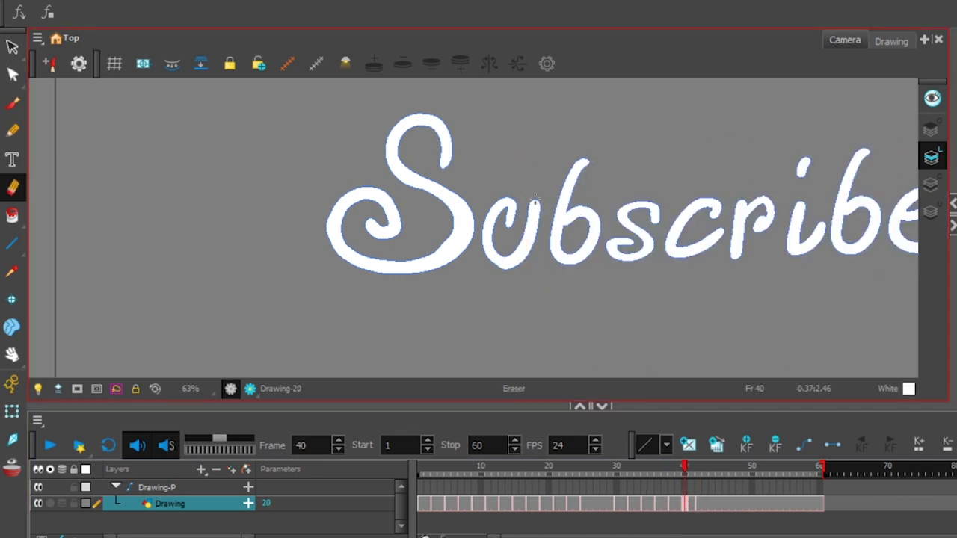
{"action": "key", "text": "period"}
Check the later drawings and review the partial 'Sc' lettering
{"action": "left_click", "coordinate": [710, 504]}
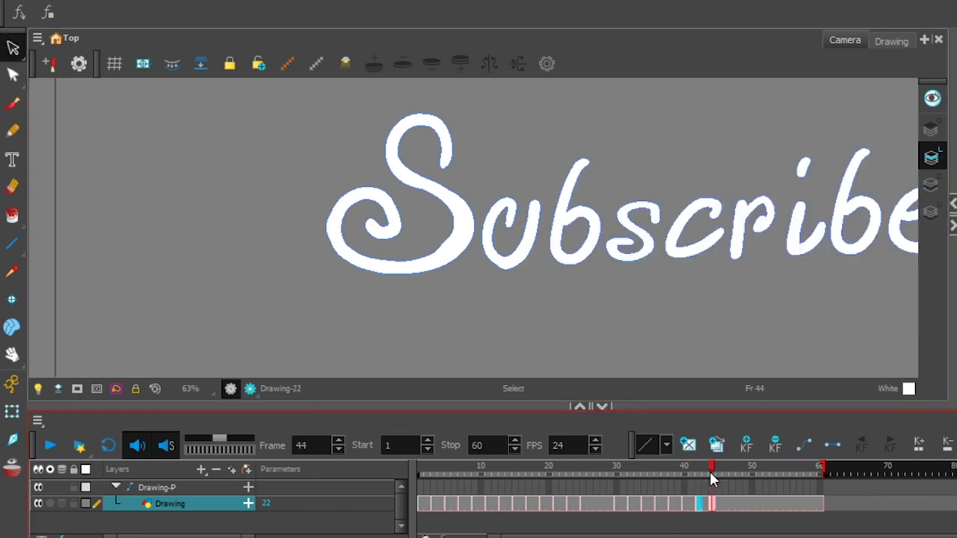
{"action": "left_click", "coordinate": [739, 504]}
{"action": "left_click_drag", "start_coordinate": [711, 468], "coordinate": [725, 469]}
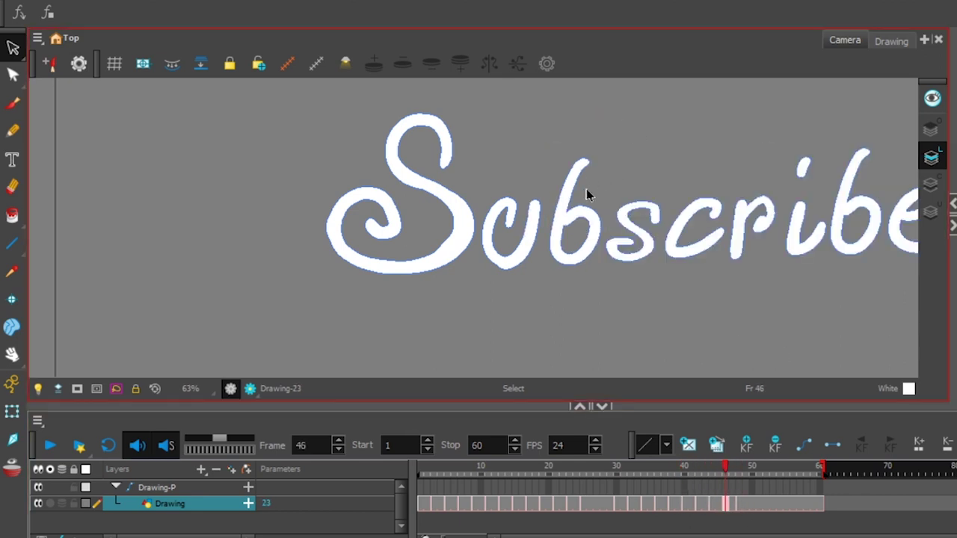
{"action": "key", "text": "alt+s"}
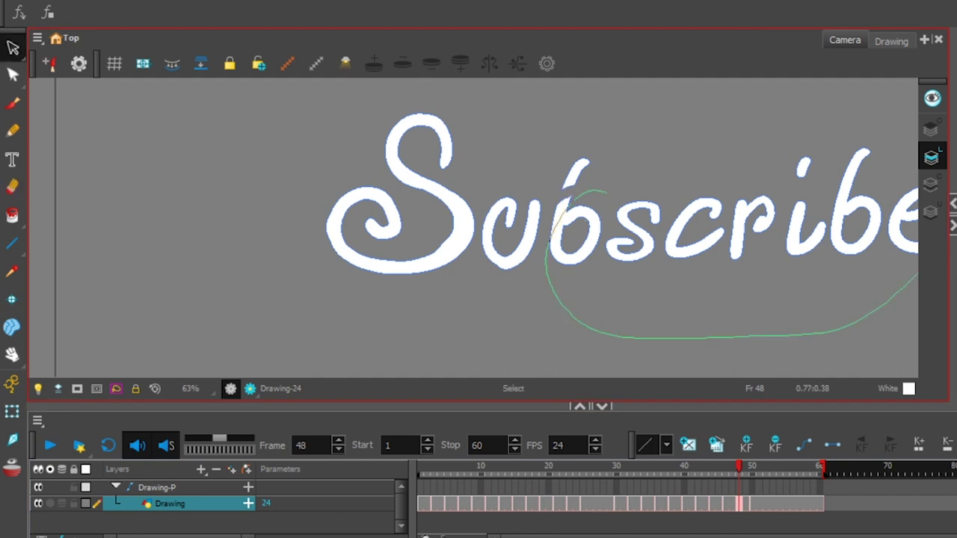
{"action": "left_click", "coordinate": [761, 515]}
{"action": "left_click", "coordinate": [768, 513]}
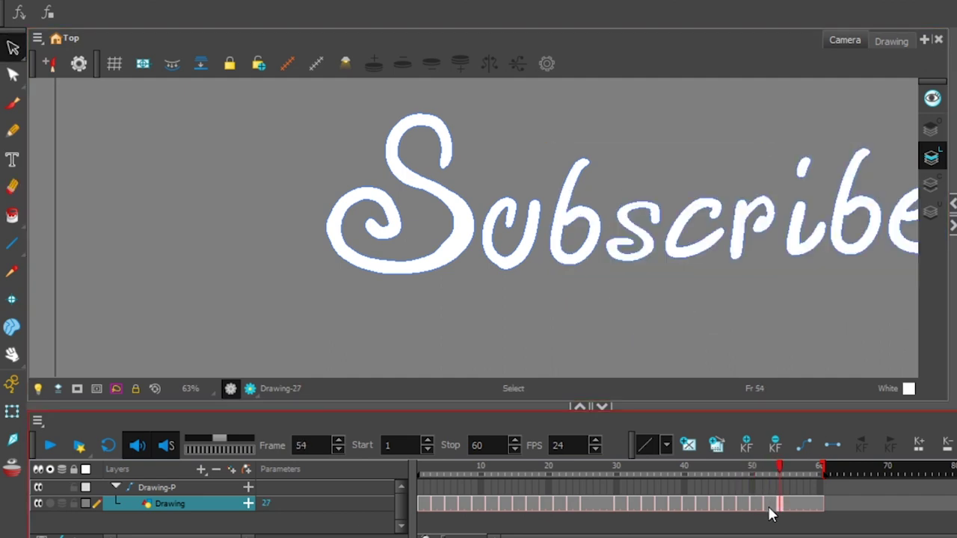
Create and erase new drawings on frames 54, 56 and 58
{"action": "key", "text": "alt+e"}
{"action": "key", "text": "period"}
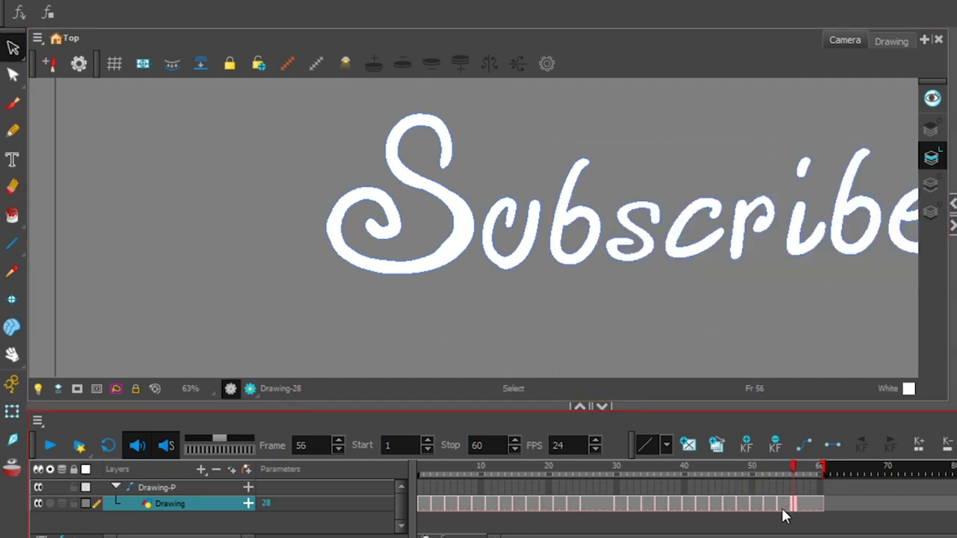
{"action": "key", "text": "period"}
{"action": "key", "text": "alt+e"}
{"action": "key", "text": "period"}
{"action": "key", "text": "period"}
{"action": "key", "text": "alt+e"}
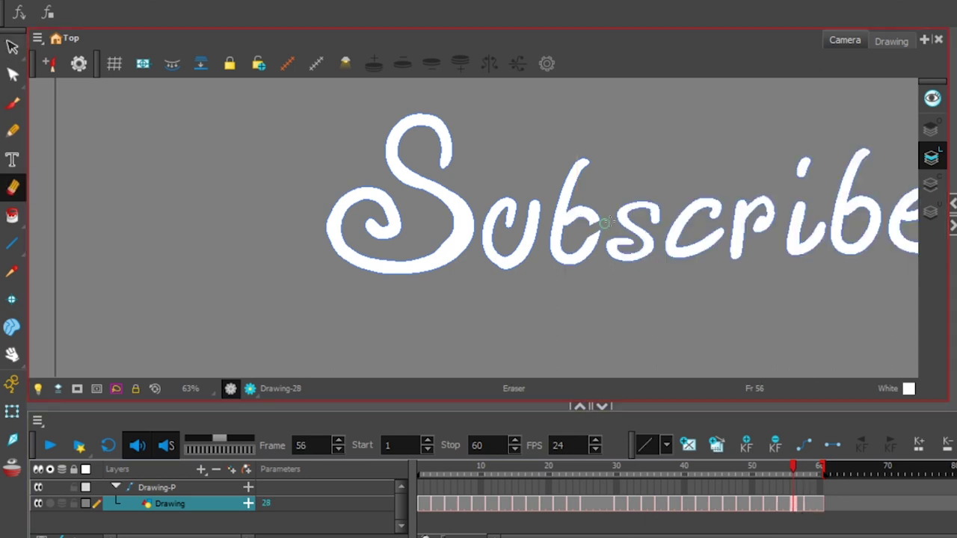
{"action": "key", "text": "period"}
{"action": "key", "text": "period"}
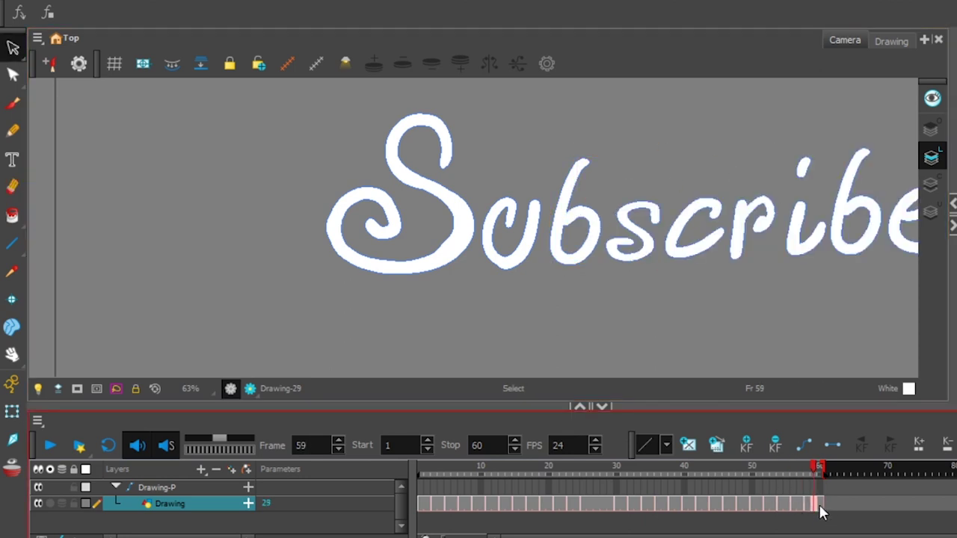
{"action": "key", "text": "alt+e"}
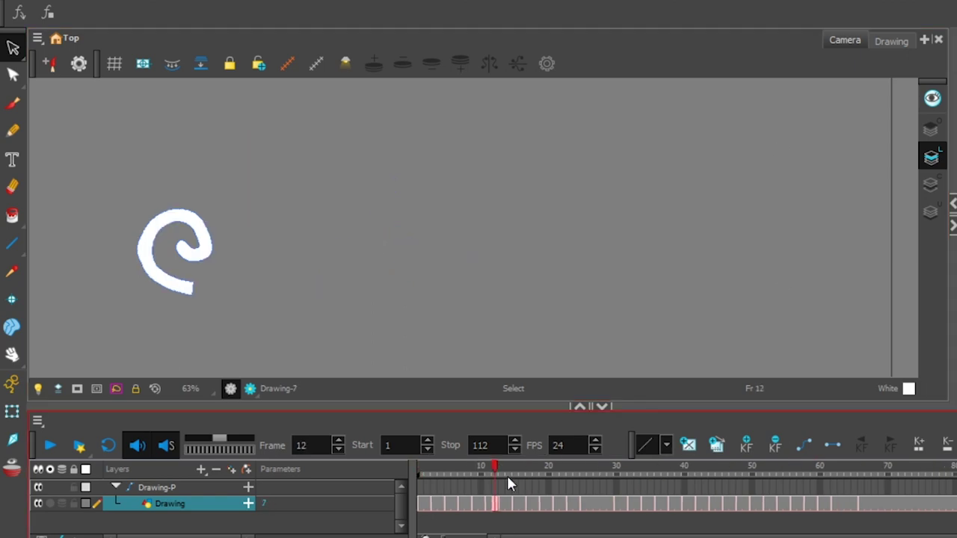
Scrub the timeline to review the write-on drawings through frame 76
{"action": "mouse_move", "coordinate": [507, 475]}
{"action": "left_mouse_down"}
{"action": "mouse_move", "coordinate": [664, 462]}
{"action": "mouse_move", "coordinate": [865, 473]}
{"action": "left_mouse_up"}
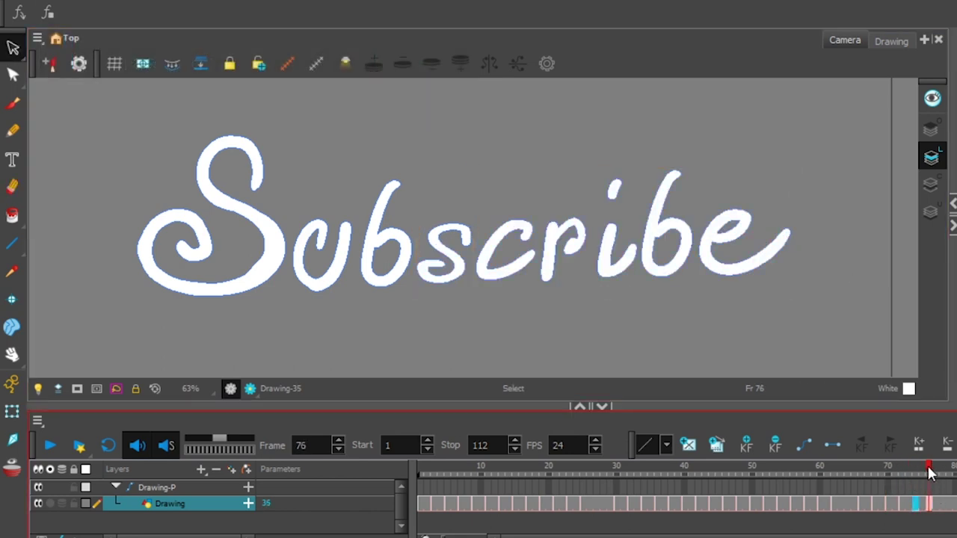
Use the Eraser to trim 'ribe' so frame 99 shows only 'Subsc'
{"action": "key", "text": "alt+e"}
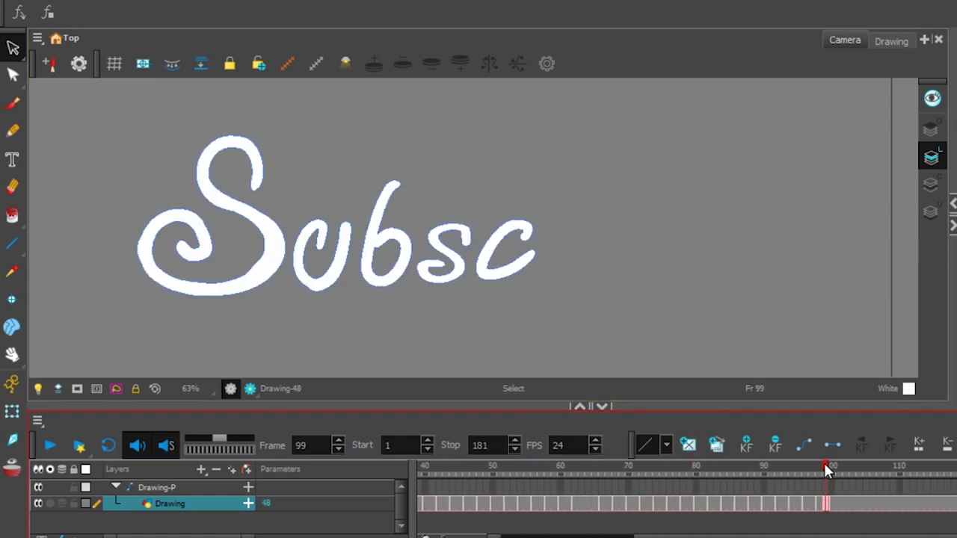
On drawings at frames 100–102, erase part of the r stroke
{"action": "left_click_drag", "start_coordinate": [825, 465], "coordinate": [836, 470]}
{"action": "left_click", "coordinate": [731, 257]}
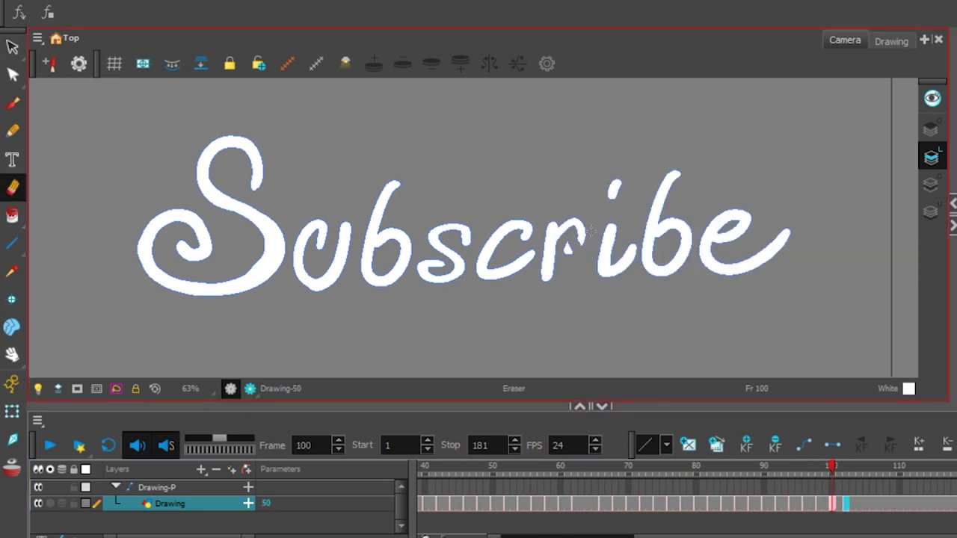
{"action": "key", "text": "period"}
{"action": "key", "text": "period"}
{"action": "key", "text": "alt+e"}
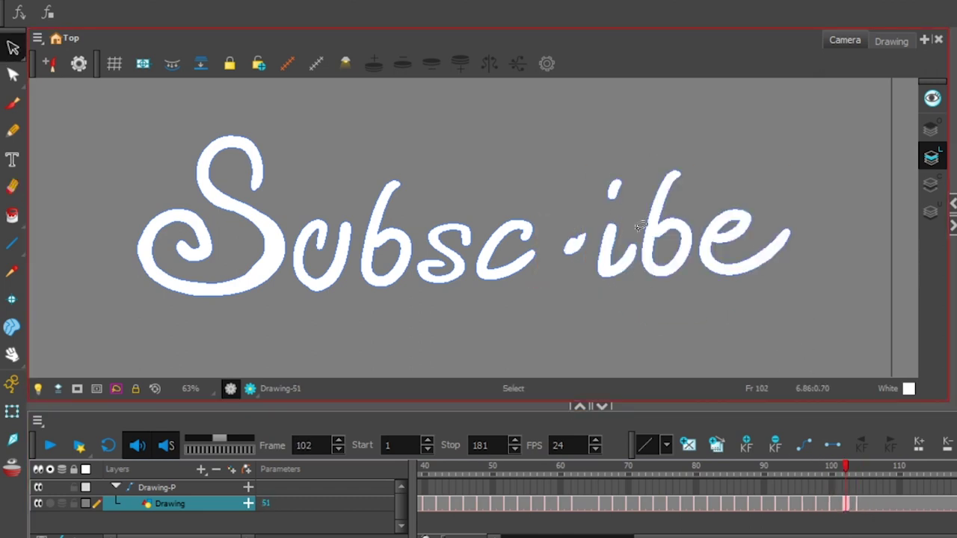
Add drawings at frames 104–108, lassoing and deleting the trailing letters
{"action": "key", "text": "period"}
{"action": "key", "text": "period"}
{"action": "key", "text": "alt+e"}
{"action": "left_click_drag", "start_coordinate": [553, 224], "coordinate": [545, 275]}
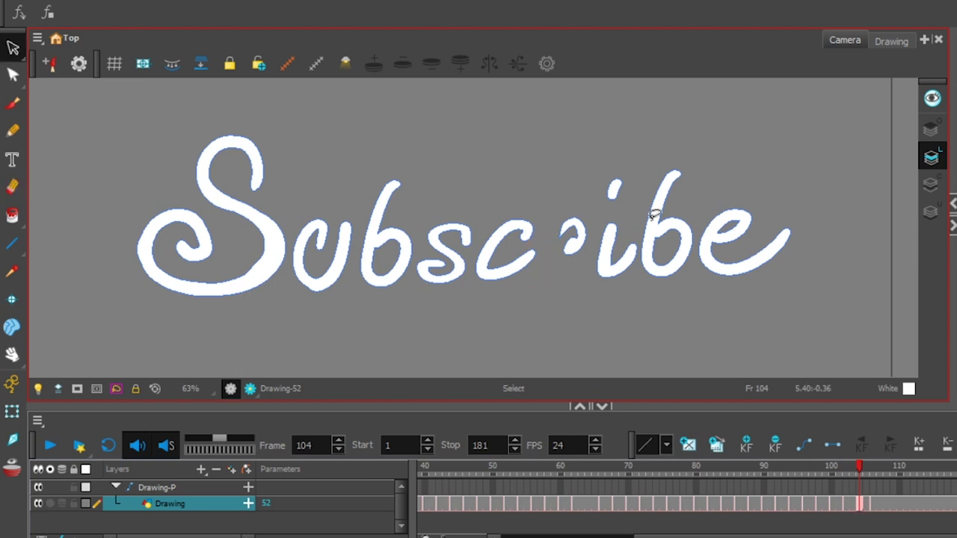
{"action": "key", "text": "period"}
{"action": "key", "text": "period"}
{"action": "key", "text": "alt+e"}
{"action": "key", "text": "period"}
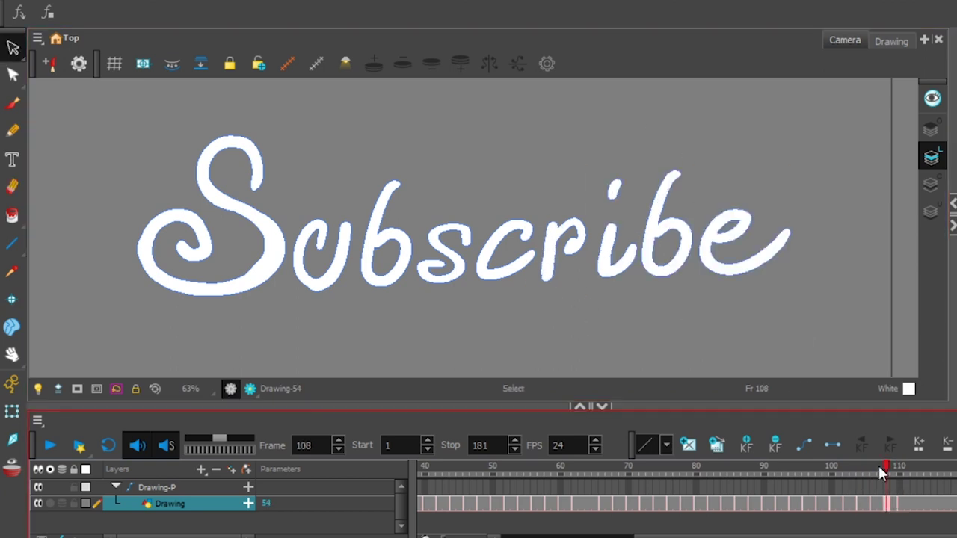
{"action": "left_click_drag", "start_coordinate": [718, 142], "coordinate": [733, 342]}
{"action": "key", "text": "Delete"}
{"action": "key", "text": "period"}
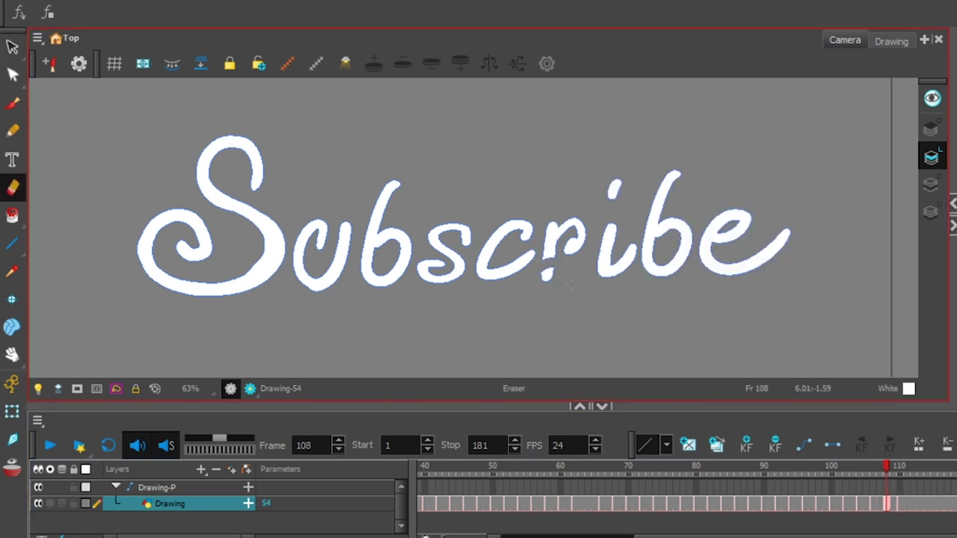
{"action": "key", "text": "period"}
{"action": "key", "text": "period"}
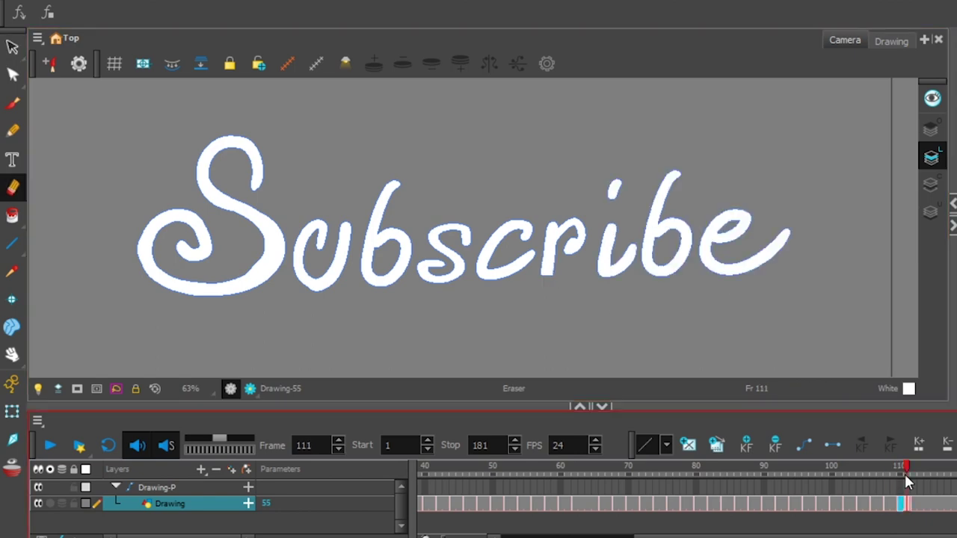
Lasso and delete 'ibe', erasing trailing letters on drawings up to frame 118
{"action": "key", "text": "alt+s"}
{"action": "left_click_drag", "start_coordinate": [620, 128], "coordinate": [806, 258]}
{"action": "key", "text": "Delete"}
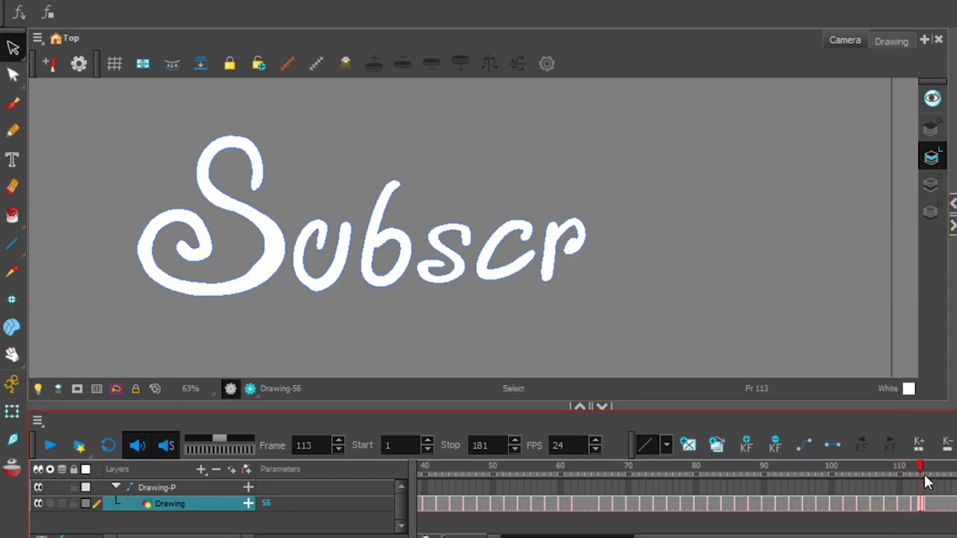
{"action": "key", "text": "period"}
{"action": "key", "text": "period"}
{"action": "key", "text": "period"}
{"action": "key", "text": "period"}
{"action": "left_click_drag", "start_coordinate": [631, 175], "coordinate": [594, 262]}
{"action": "key", "text": "Delete"}
{"action": "key", "text": "period"}
{"action": "key", "text": "period"}
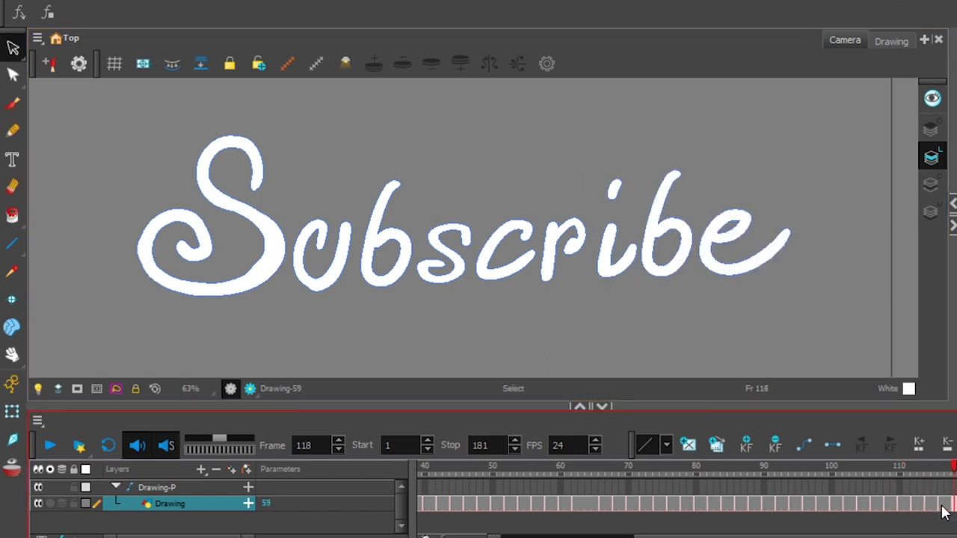
{"action": "key", "text": "alt+e"}
At frame 124, remove the 'be', undoing and redoing the deletion
{"action": "key", "text": "period"}
{"action": "key", "text": "period"}
{"action": "key", "text": "alt+s"}
{"action": "key", "text": "period"}
{"action": "key", "text": "period"}
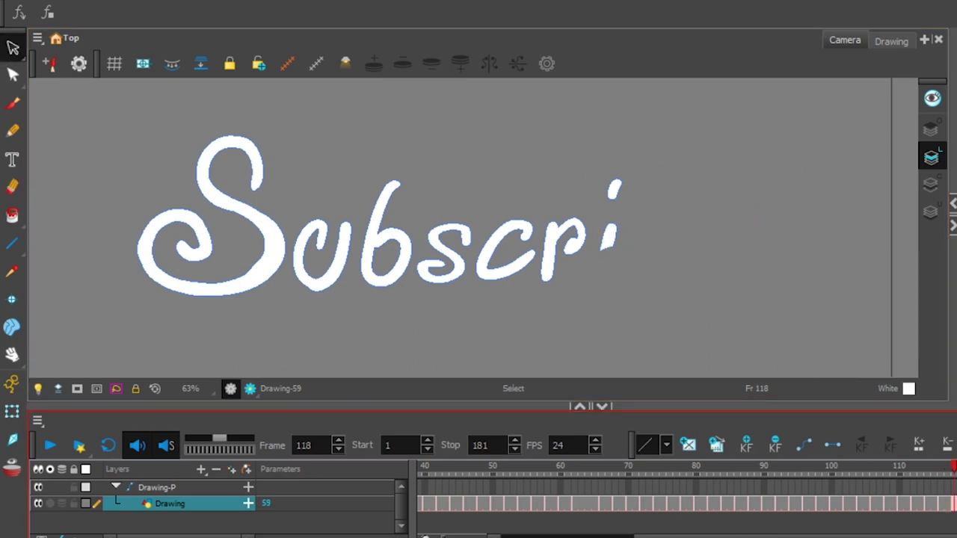
{"action": "key", "text": "period"}
{"action": "key", "text": "period"}
{"action": "key", "text": "period"}
{"action": "key", "text": "period"}
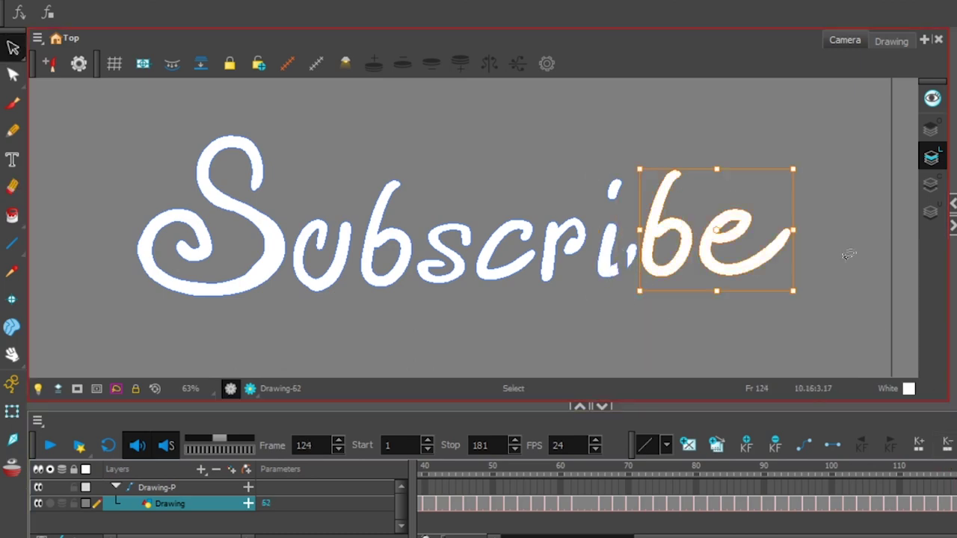
{"action": "key", "text": "Delete"}
{"action": "key", "text": "ctrl+z"}
{"action": "key", "text": "alt+e"}
{"action": "key", "text": "alt+s"}
{"action": "key", "text": "Delete"}
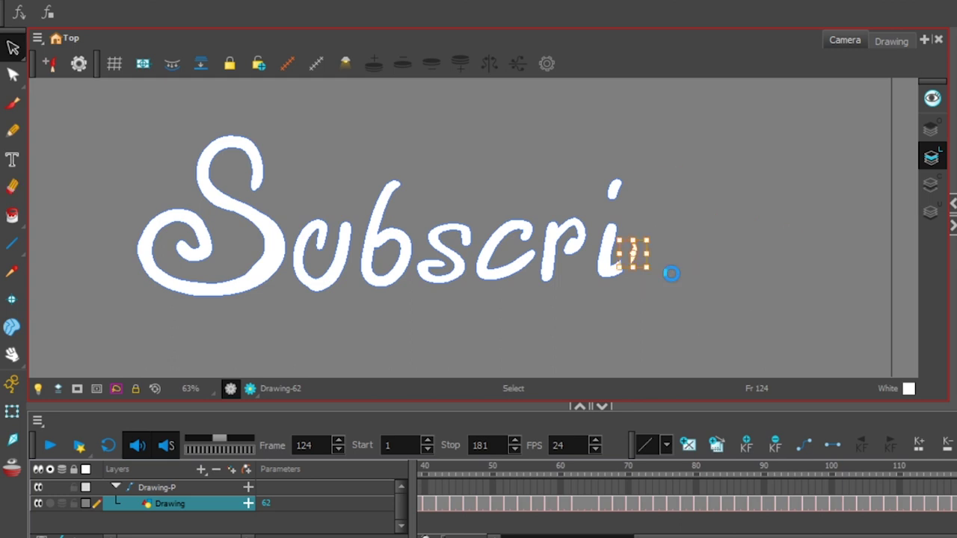
Select and delete the 'be' on frame 125, then advance through the drawings
{"action": "key", "text": "period"}
{"action": "left_click_drag", "start_coordinate": [803, 157], "coordinate": [632, 295]}
{"action": "key", "text": "Delete"}
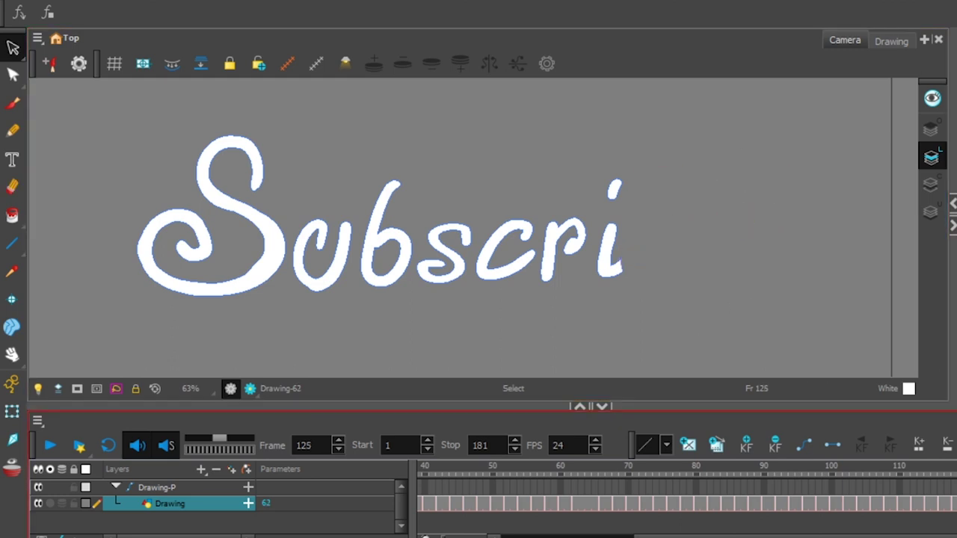
{"action": "key", "text": "period"}
{"action": "key", "text": "period"}
{"action": "key", "text": "period"}
{"action": "key", "text": "period"}
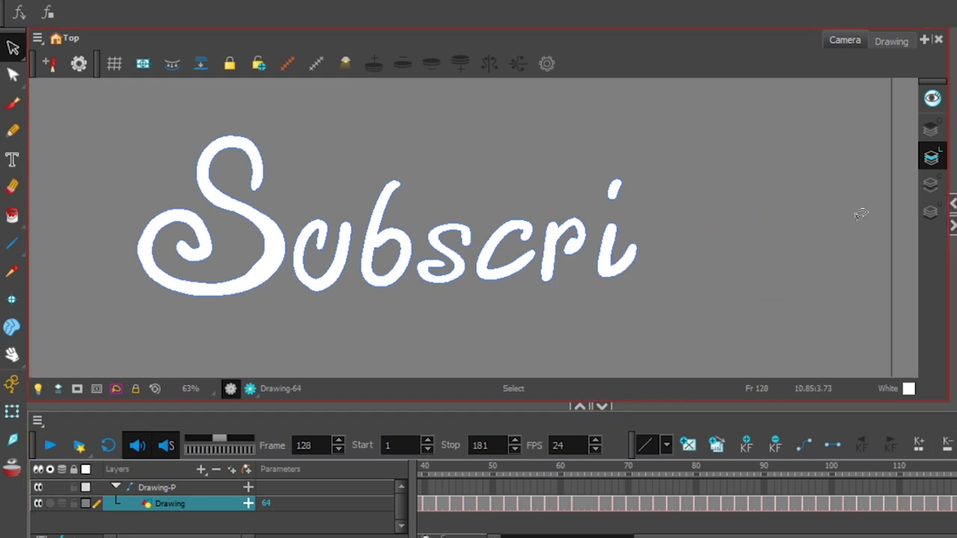
{"action": "key", "text": "period"}
{"action": "key", "text": "period"}
{"action": "key", "text": "period"}
{"action": "key", "text": "period"}
Step through the drawings around frames 134–140 to check the lettering
{"action": "key", "text": "period"}
{"action": "key", "text": "period"}
{"action": "key", "text": "period"}
{"action": "key", "text": "period"}
{"action": "key", "text": "period"}
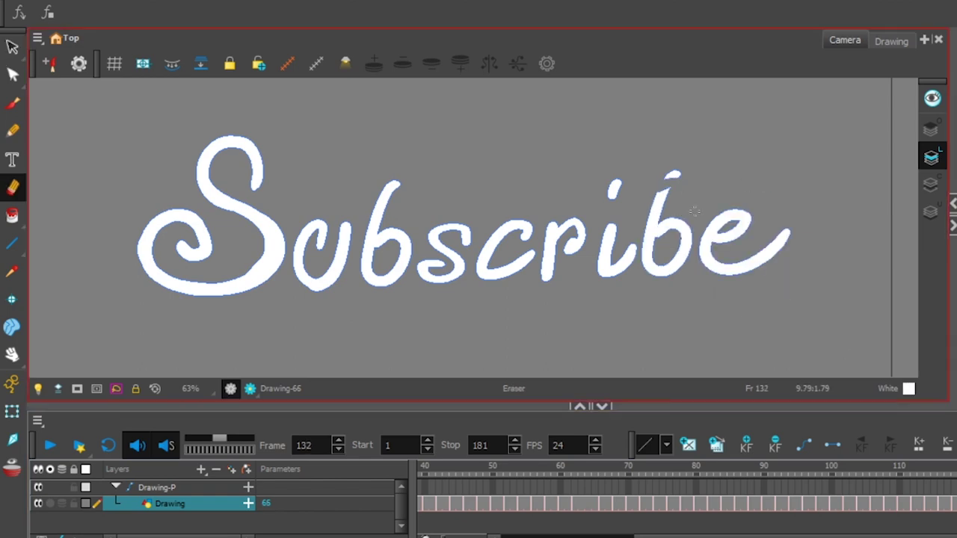
{"action": "key", "text": "period"}
{"action": "key", "text": "period"}
{"action": "key", "text": "period"}
{"action": "key", "text": "comma"}
{"action": "key", "text": "comma"}
{"action": "key", "text": "comma"}
{"action": "key", "text": "period"}
{"action": "key", "text": "period"}
{"action": "left_click", "coordinate": [673, 213]}
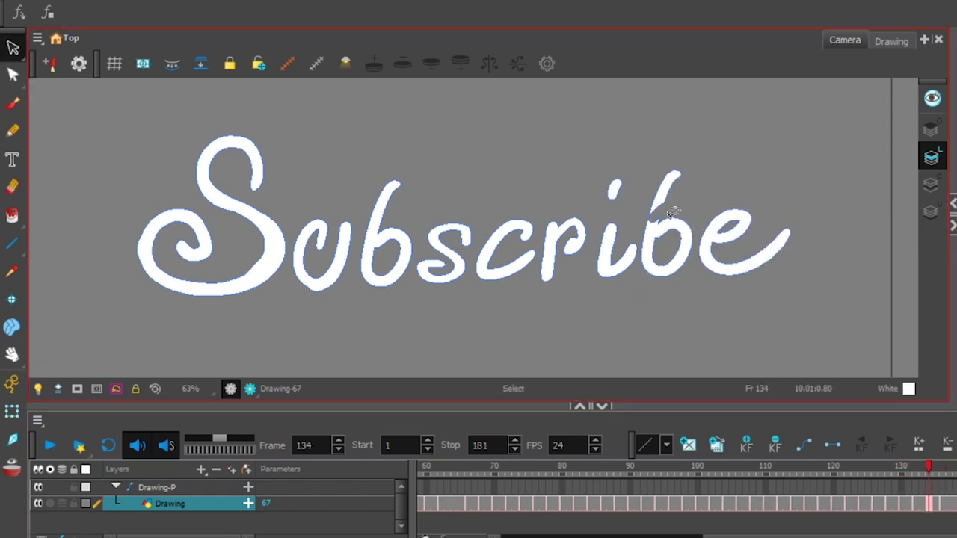
{"action": "key", "text": "period"}
{"action": "key", "text": "period"}
{"action": "key", "text": "period"}
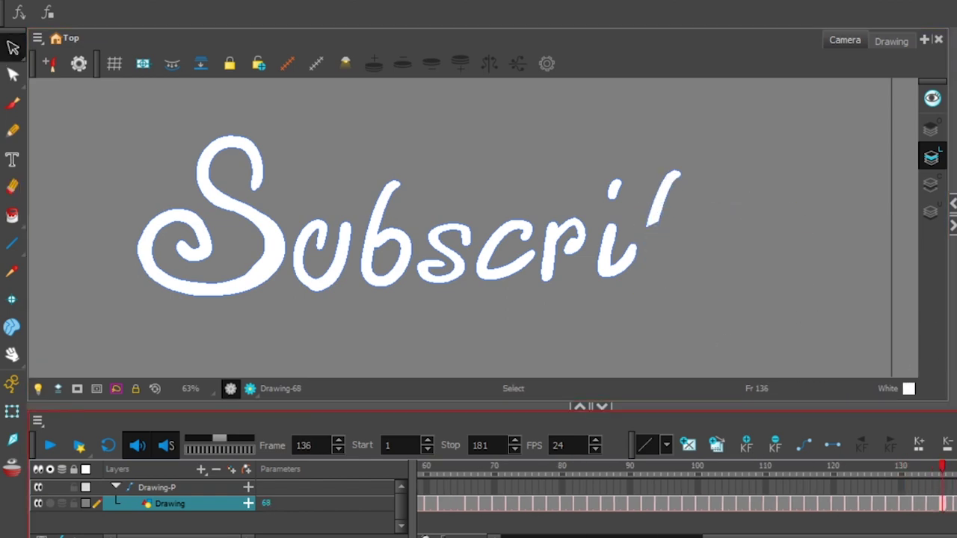
{"action": "key", "text": "period"}
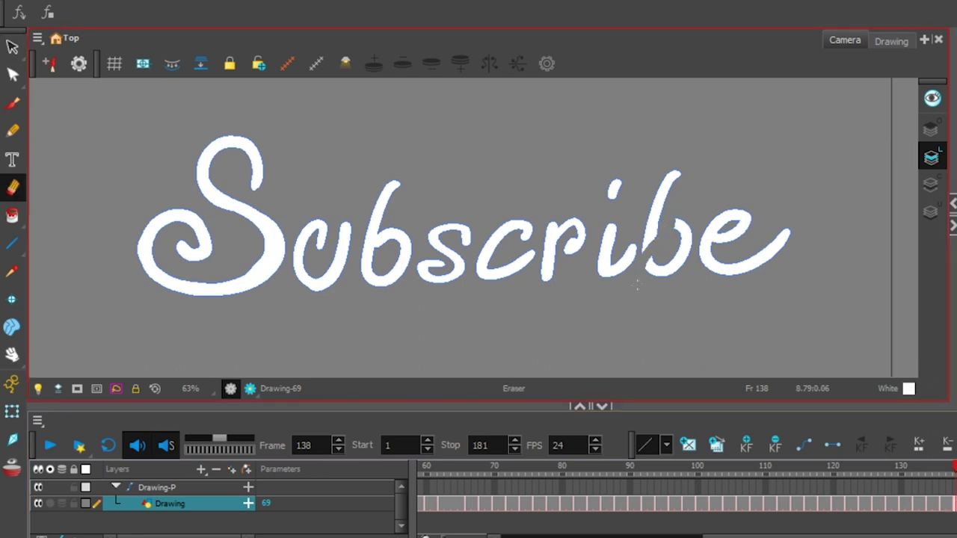
{"action": "key", "text": "period"}
{"action": "key", "text": "period"}
On frames 142–156, erase the e's loop while leaving its tail
{"action": "key", "text": "period"}
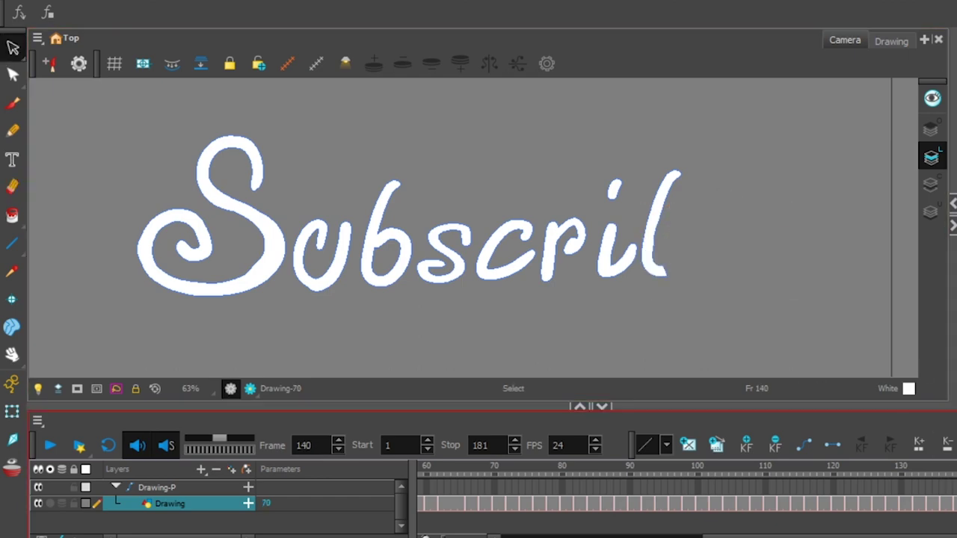
{"action": "key", "text": "period"}
{"action": "key", "text": "period"}
{"action": "key", "text": "period"}
{"action": "key", "text": "alt+e"}
{"action": "key", "text": "alt+e"}
{"action": "key", "text": "period"}
{"action": "key", "text": "period"}
{"action": "key", "text": "period"}
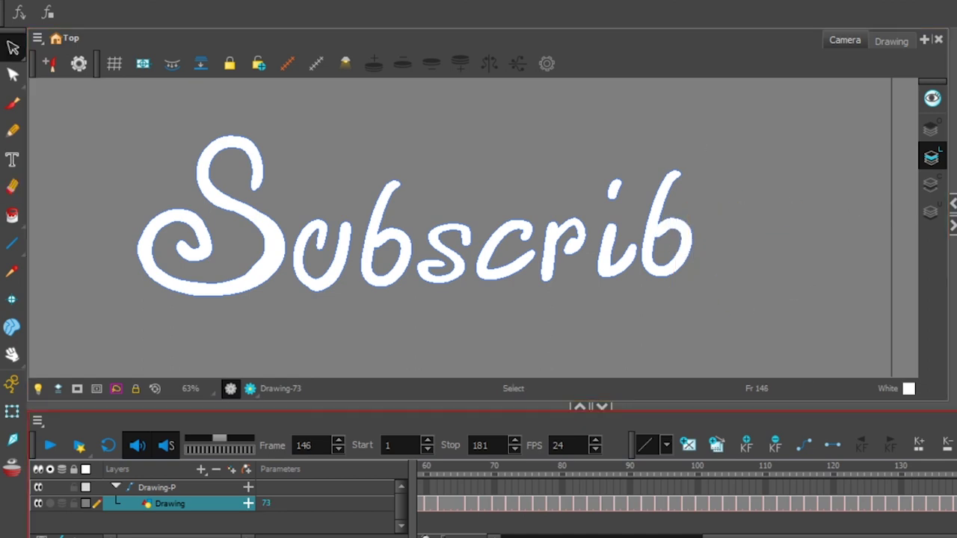
{"action": "key", "text": "period"}
{"action": "key", "text": "period"}
{"action": "key", "text": "period"}
{"action": "key", "text": "period"}
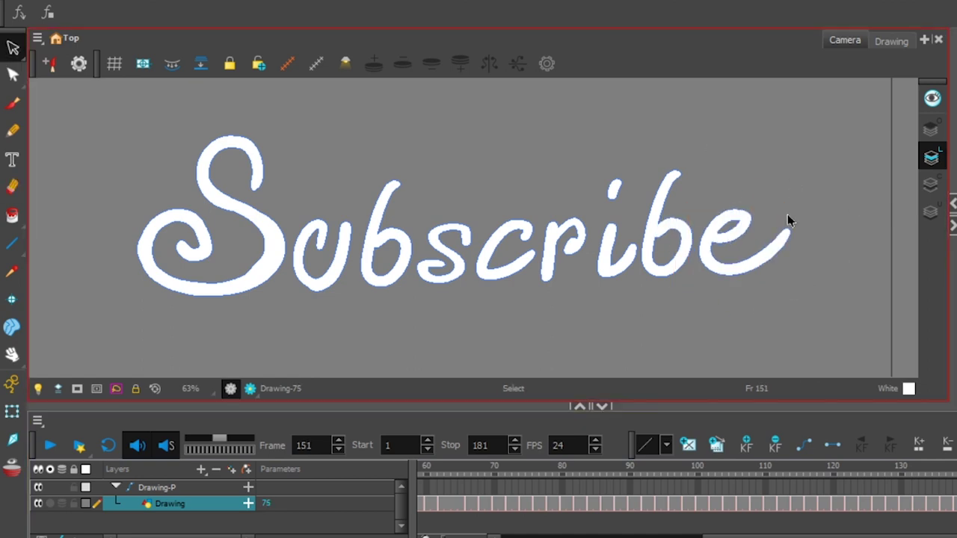
{"action": "key", "text": "alt+s"}
{"action": "key", "text": "comma"}
{"action": "key", "text": "comma"}
{"action": "key", "text": "comma"}
{"action": "key", "text": "alt+e"}
{"action": "key", "text": "period"}
{"action": "key", "text": "period"}
{"action": "key", "text": "period"}
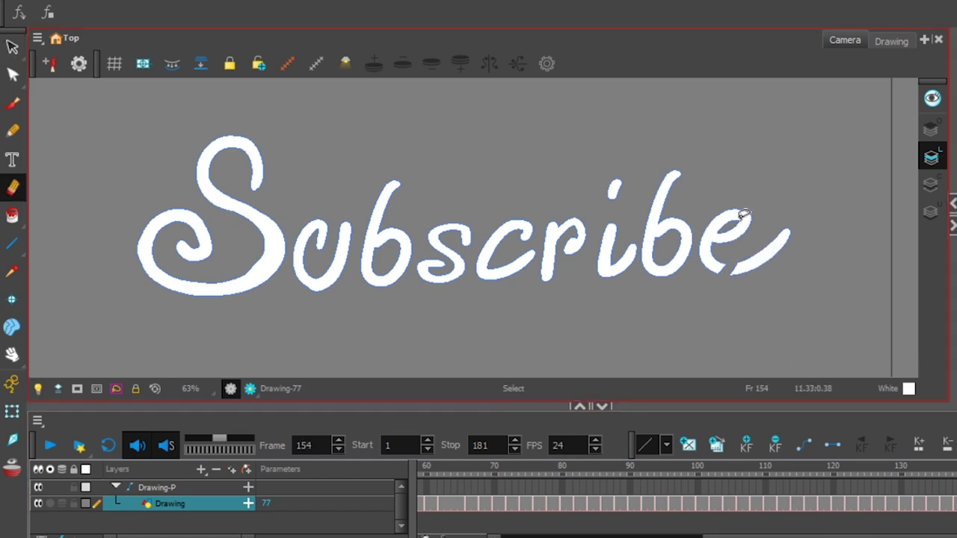
{"action": "key", "text": "alt+s"}
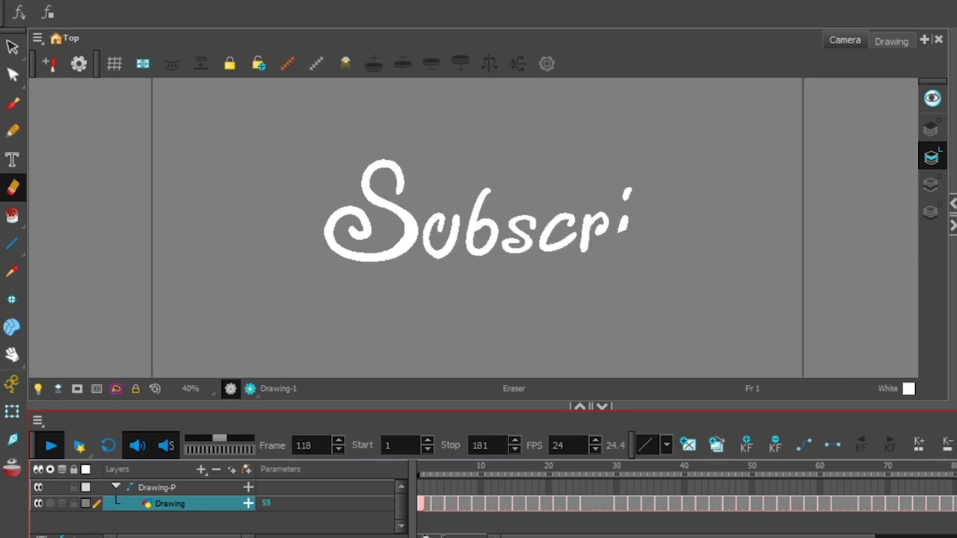
Stop at frame 107, select Drawing cells from frame 127 on, and scale the lettering up
{"action": "left_click", "coordinate": [625, 465]}
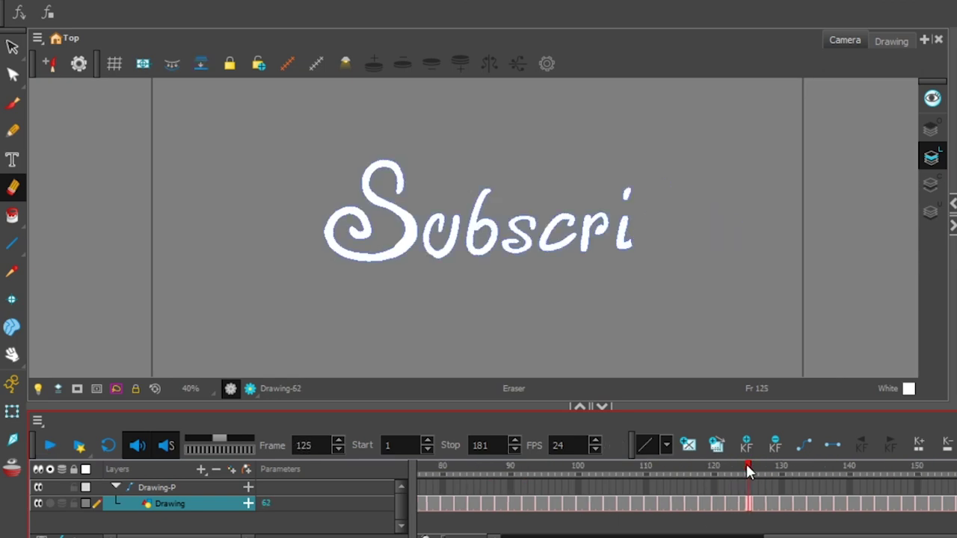
{"action": "left_click_drag", "start_coordinate": [763, 503], "coordinate": [956, 504]}
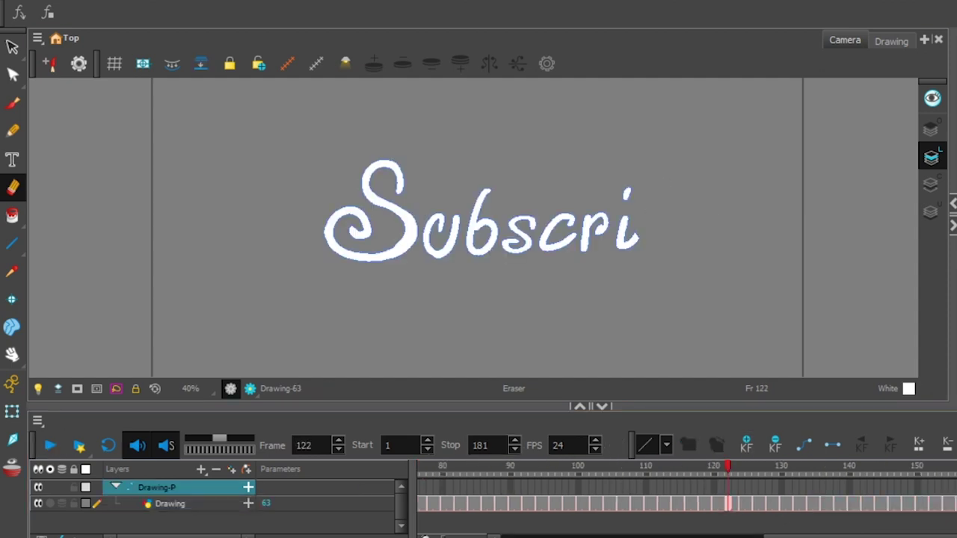
{"action": "left_click_drag", "start_coordinate": [606, 172], "coordinate": [656, 149]}
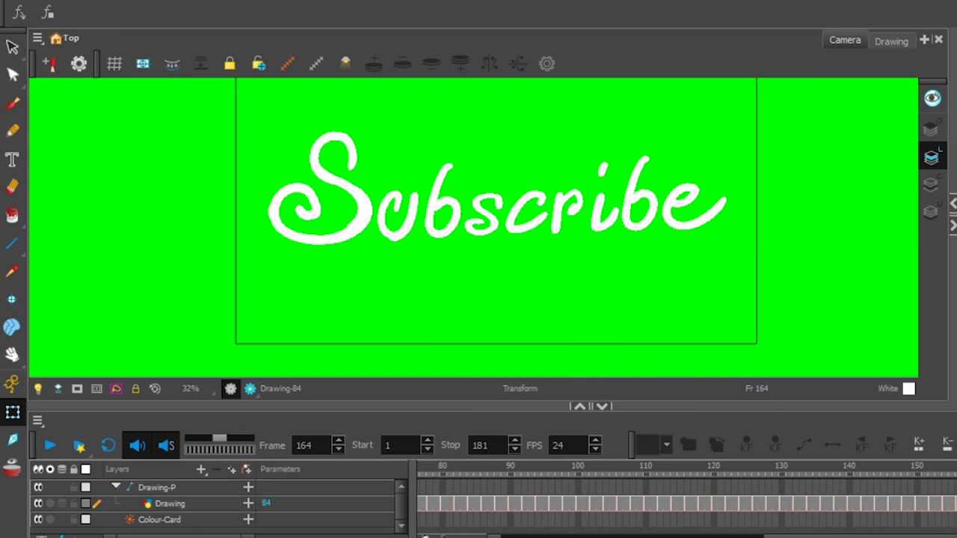
Adjust the Glow effect options, enabling Use Source Colour for the lettering
{"action": "left_click", "coordinate": [673, 231]}
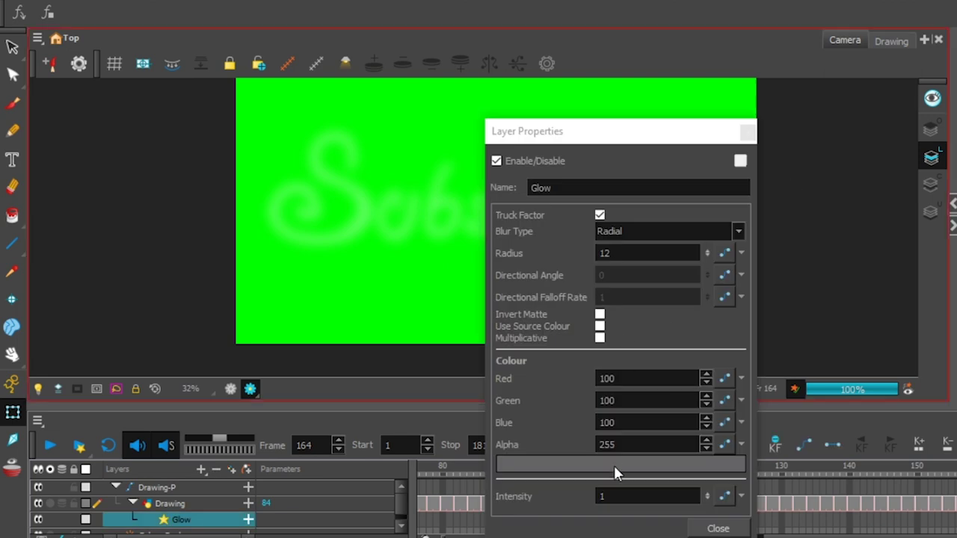
{"action": "left_click", "coordinate": [600, 314]}
{"action": "left_click", "coordinate": [600, 326]}
{"action": "left_click", "coordinate": [600, 338]}
{"action": "left_click", "coordinate": [600, 338]}
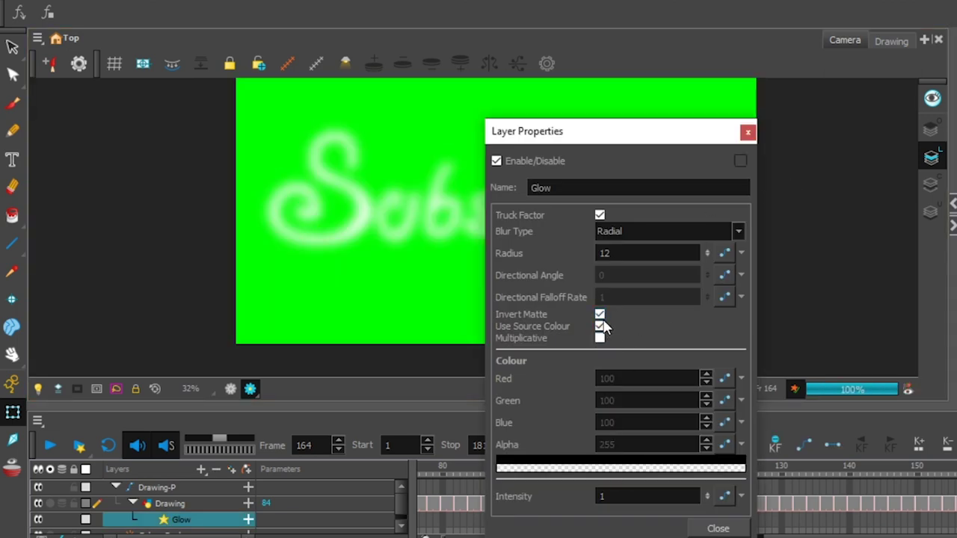
Duplicate the Drawing layer so a crisp Drawing_1 copy sits above the glow
{"action": "left_click", "coordinate": [170, 504]}
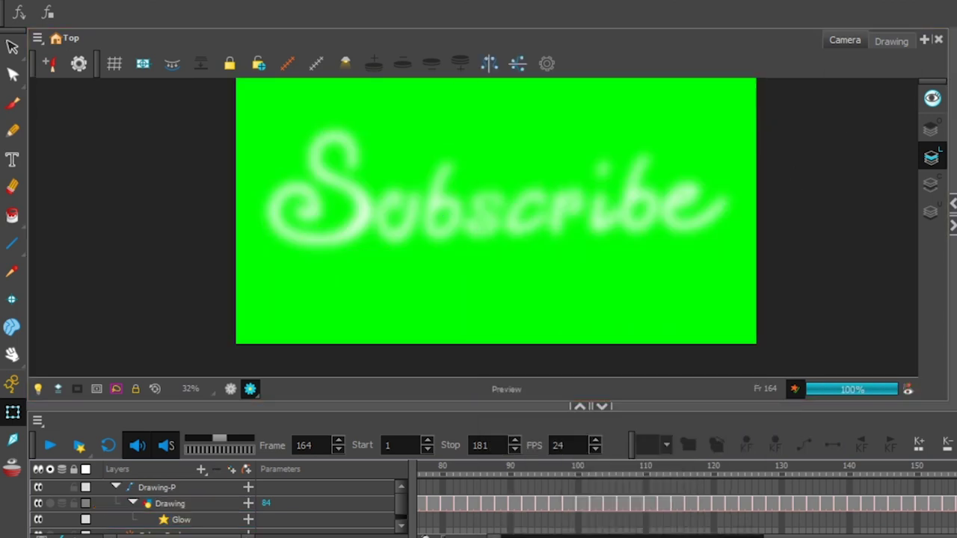
{"action": "left_click", "coordinate": [156, 487]}
{"action": "key", "text": "ctrl+d"}
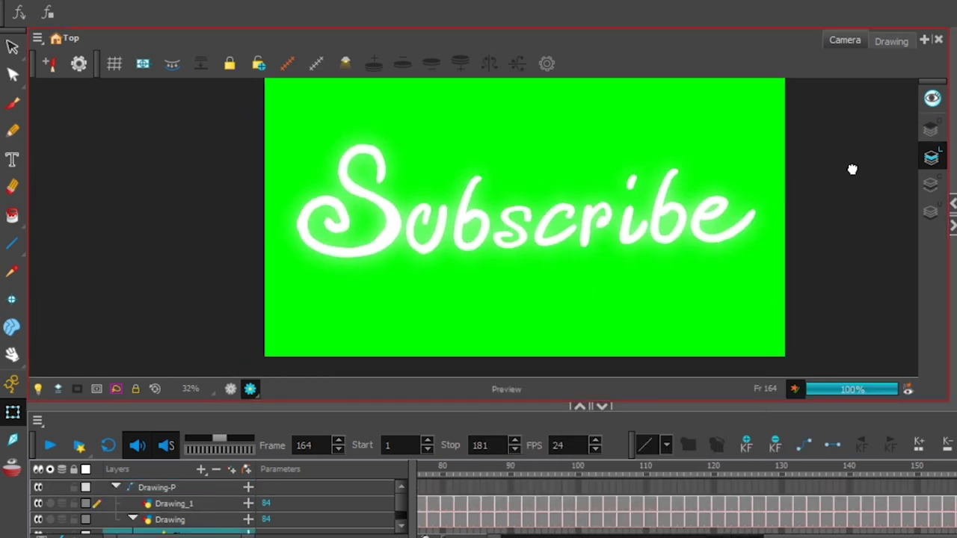
Fill the empty frame 181 cell with Drawing-84 and return to frame 1
{"action": "left_click", "coordinate": [956, 520]}
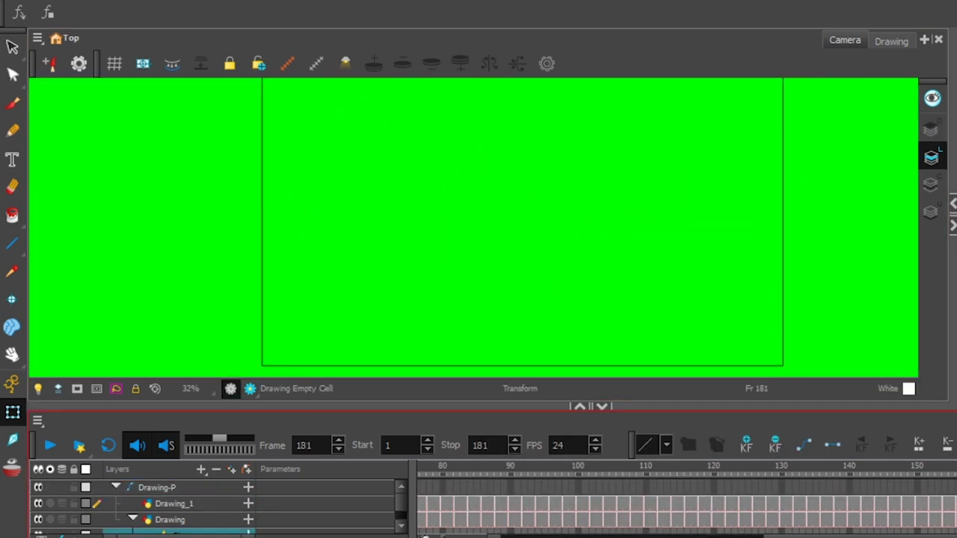
{"action": "right_click", "coordinate": [956, 520]}
{"action": "double_click", "coordinate": [303, 445]}
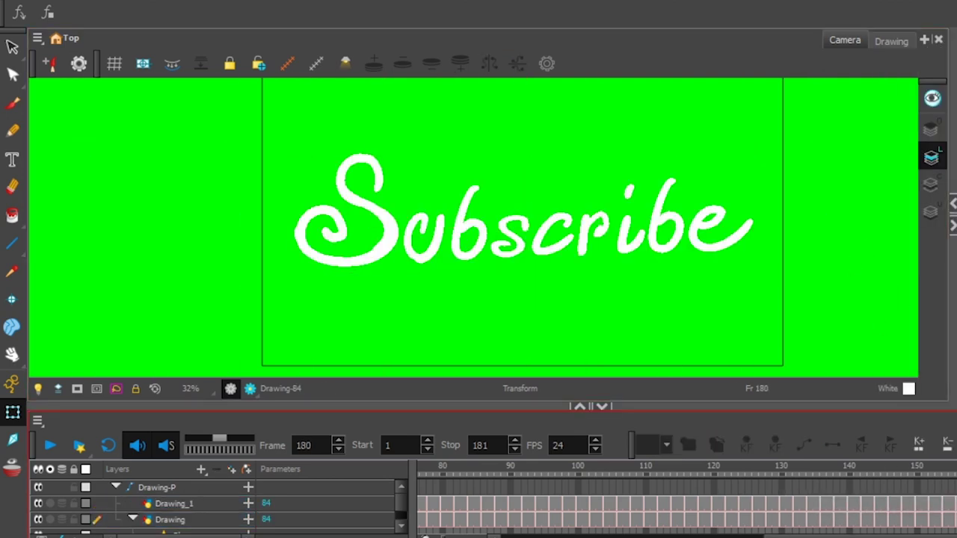
{"action": "type", "text": "1"}
{"action": "key", "text": "Return"}
Play the write-on from frame 1 and start a QuickTime movie export
{"action": "left_click", "coordinate": [326, 233]}
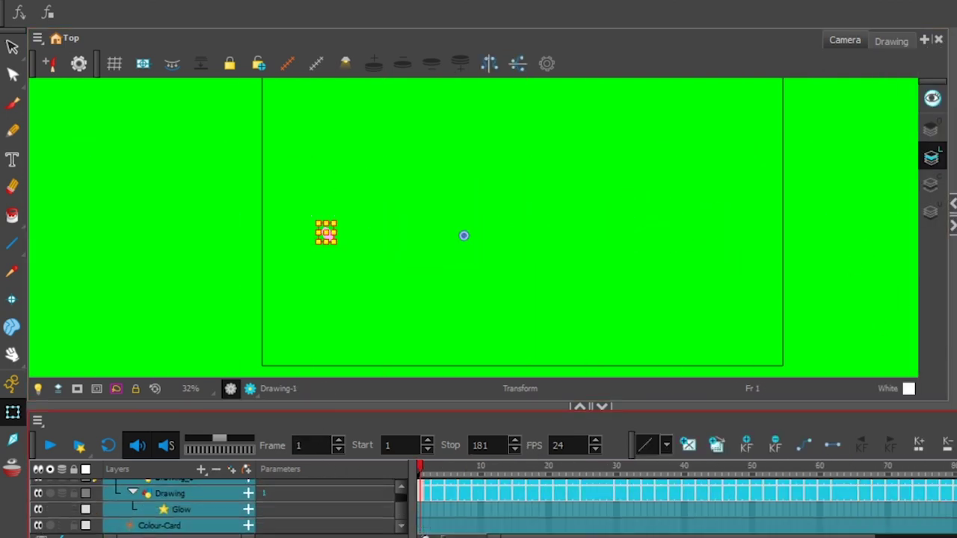
{"action": "key", "text": "Return"}
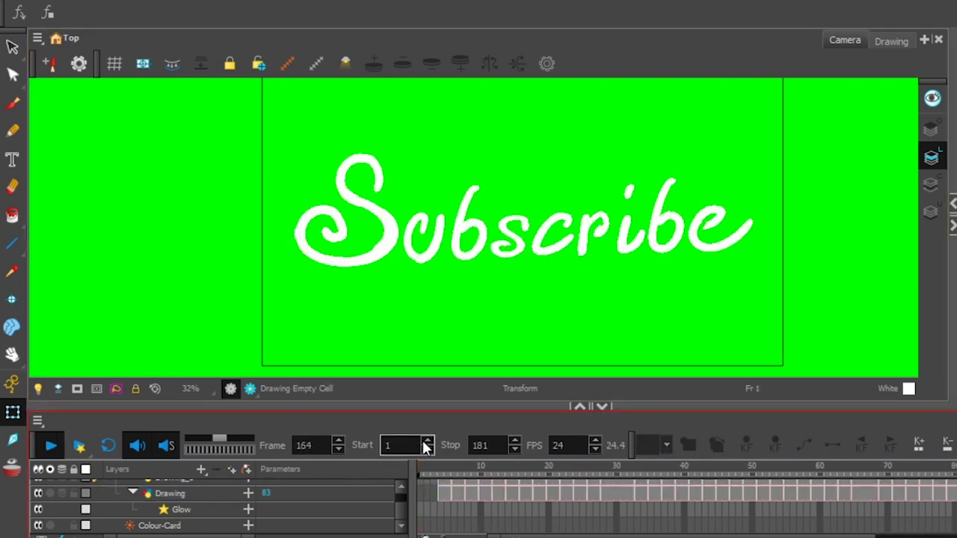
{"action": "left_click", "coordinate": [11, 2]}
{"action": "left_click", "coordinate": [338, 251]}
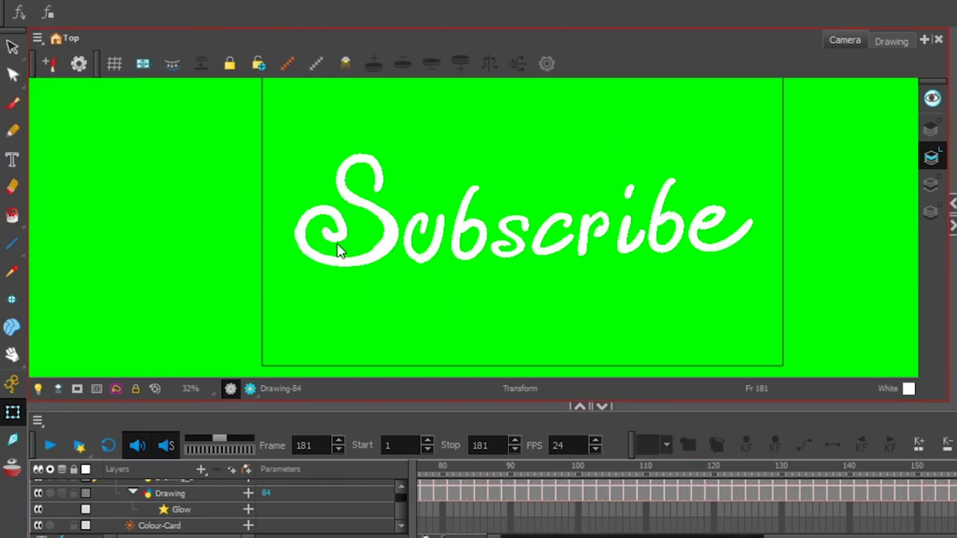
Export all frames to the Desktop as 'Subscribe writing.mov' at scene resolution
{"action": "left_click", "coordinate": [650, 51]}
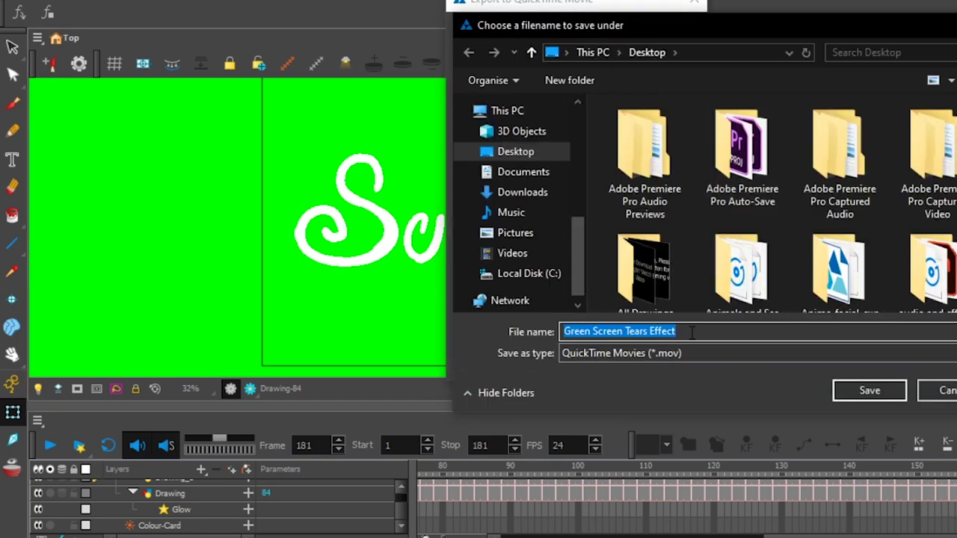
{"action": "type", "text": "Subscribe writing"}
{"action": "left_click", "coordinate": [869, 391]}
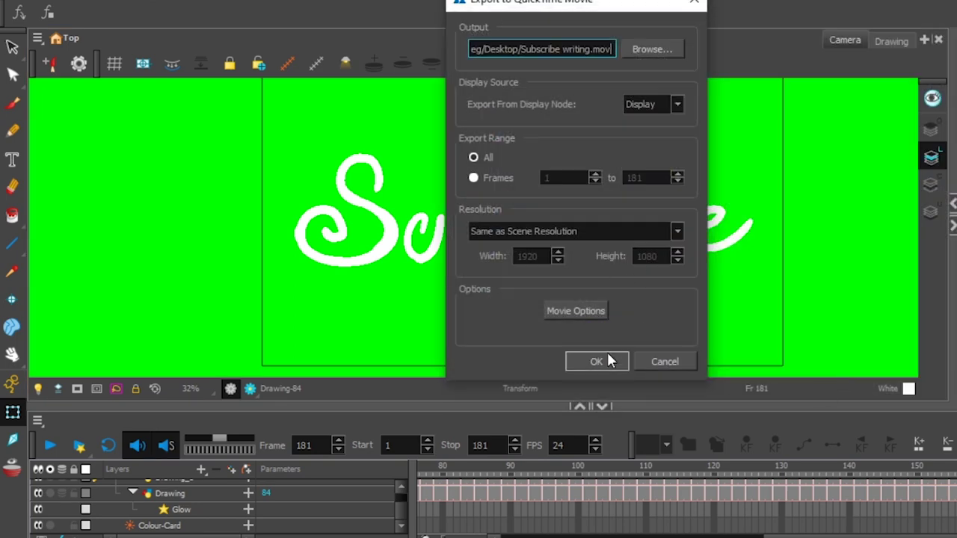
{"action": "left_click", "coordinate": [604, 358]}
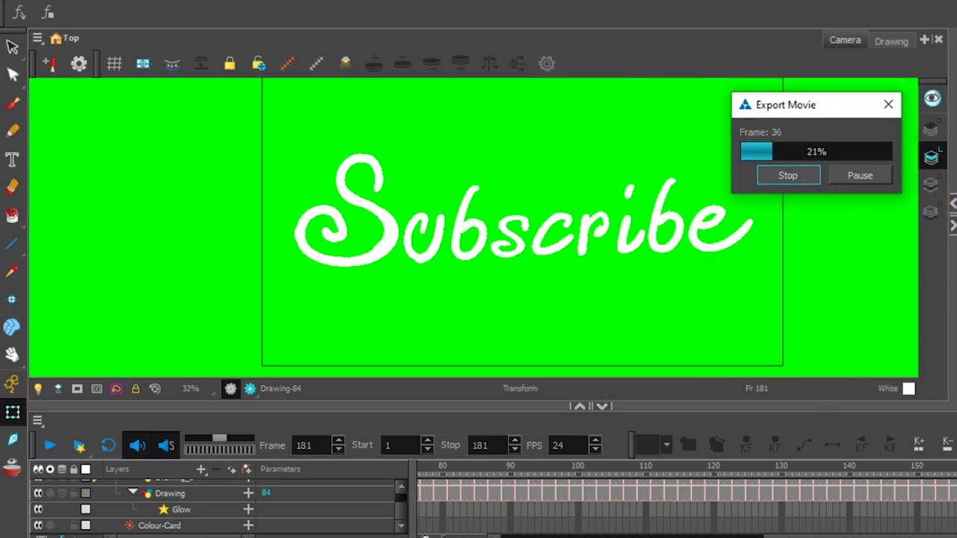